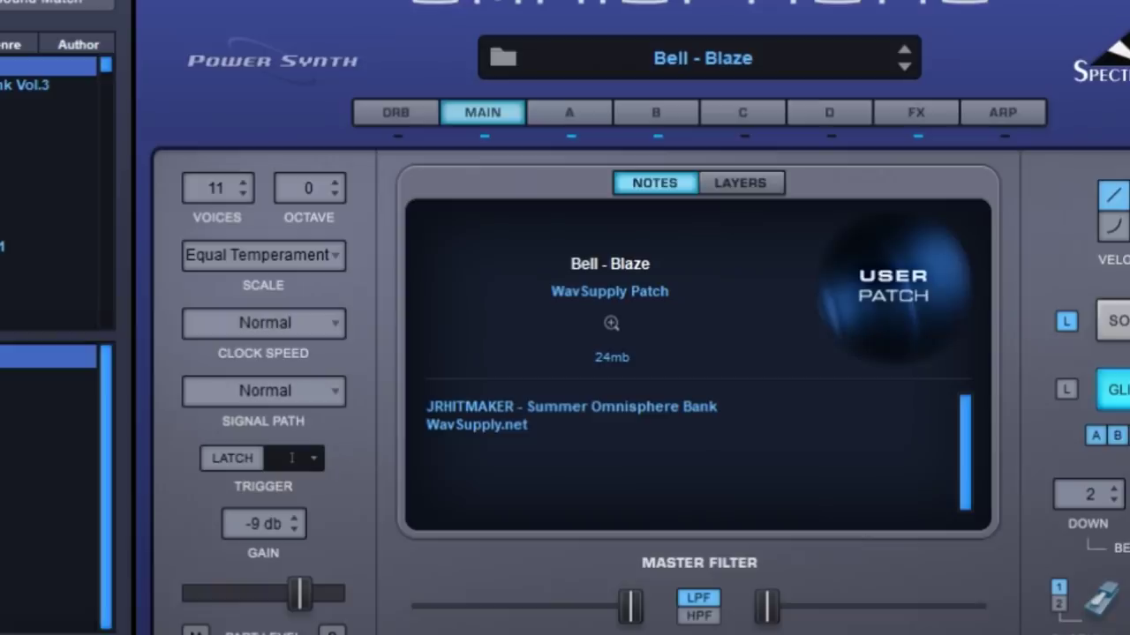
# Step: Replace the Bell - Blaze patch in Omnisphere with the next patch, Keys - Twinkle Toes
pyautogui.press('Down')
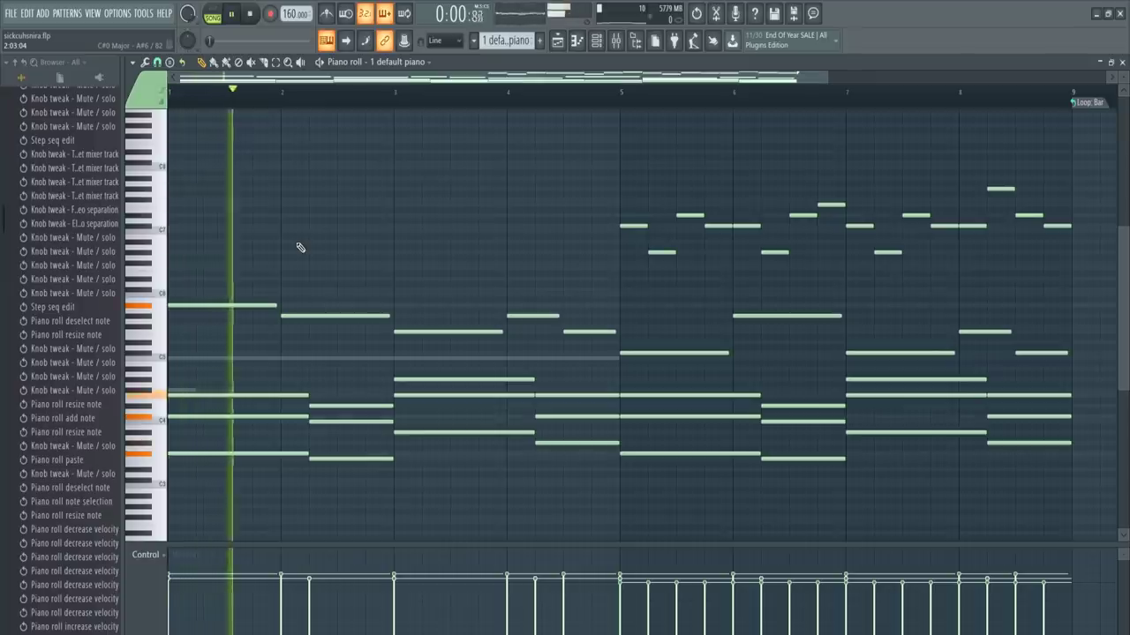
# Step: Scroll down in the piano roll toward the randomizer's Levels settings
pyautogui.scroll(-2, 298, 246)
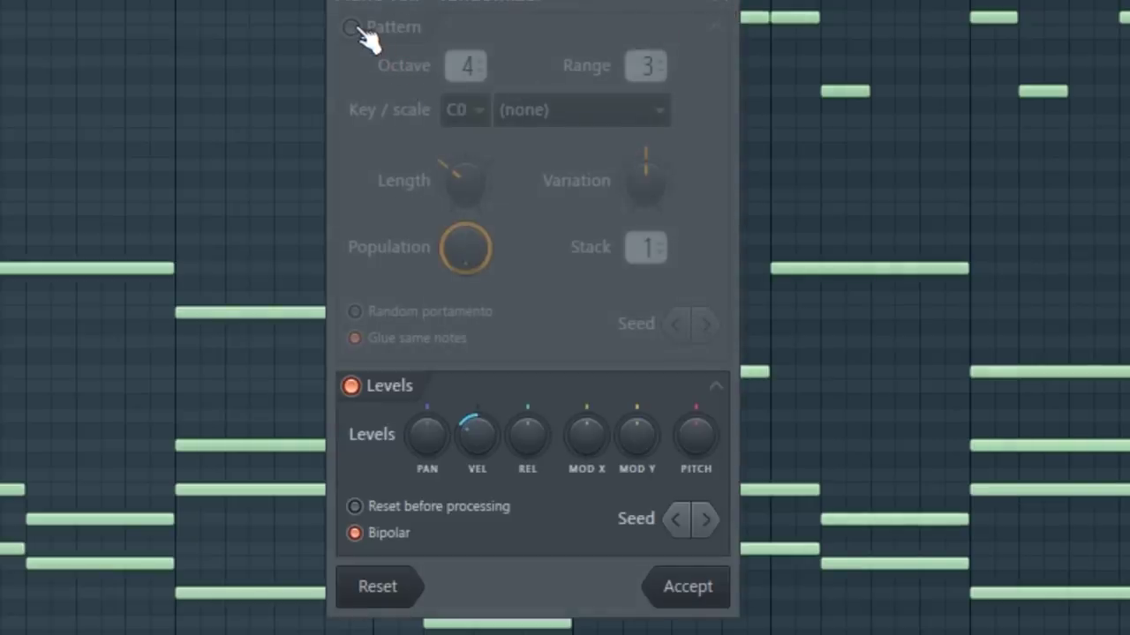
# Step: Lower the Randomizer's VEL knob to reduce the melody's velocity randomization
pyautogui.moveTo(476, 433); pyautogui.dragTo(476, 446)
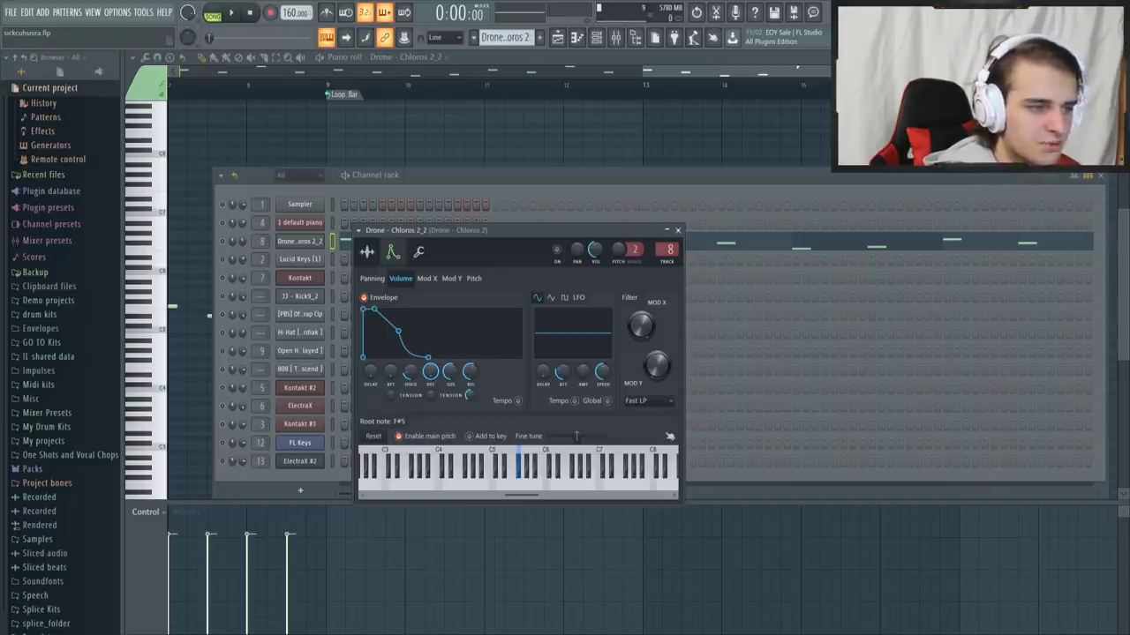
# Step: Play back the drone part, then hide the Channel rack and the drone sampler window
pyautogui.press('space')
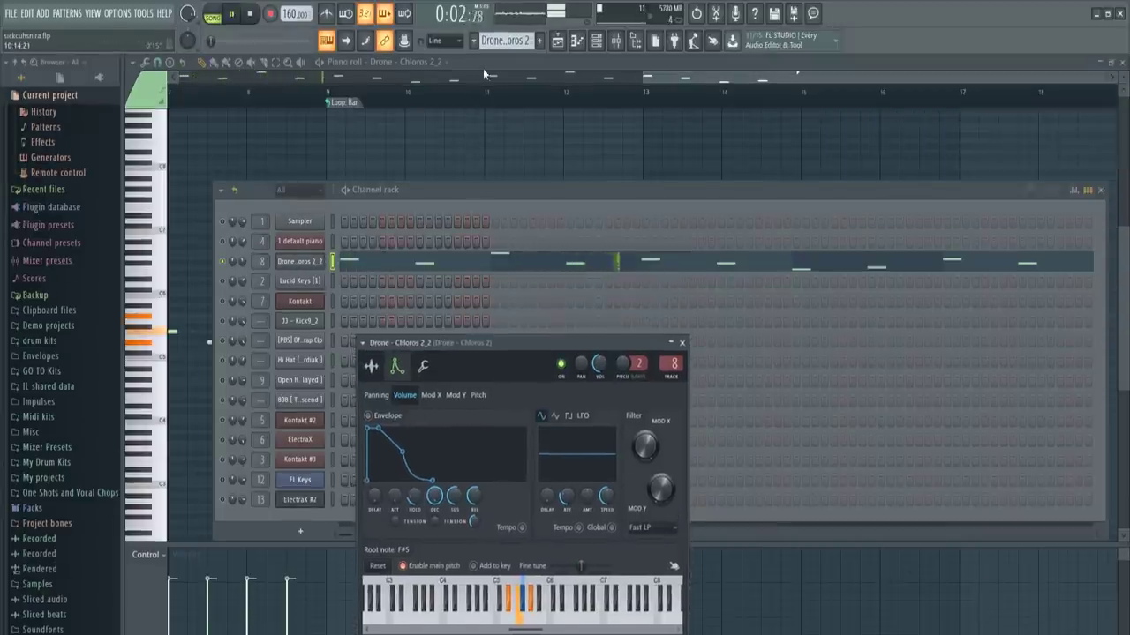
pyautogui.click(482, 67)
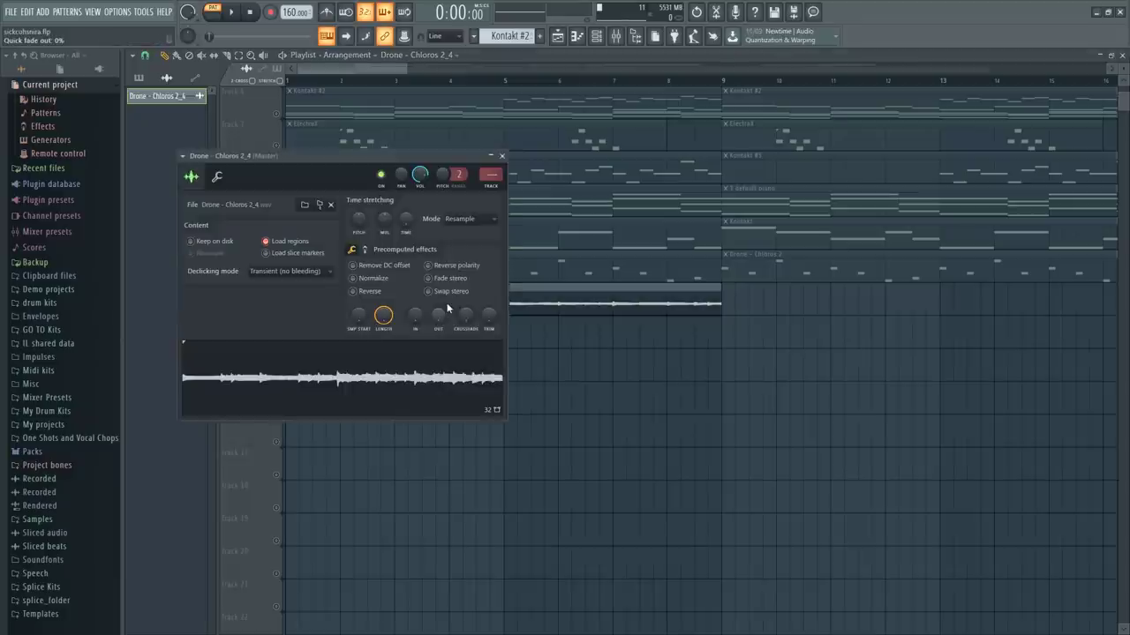
# Step: Set the Drone - Chloros 2_4 clip's time-stretch mode to Auto
pyautogui.click(470, 219)
pyautogui.click(465, 254)
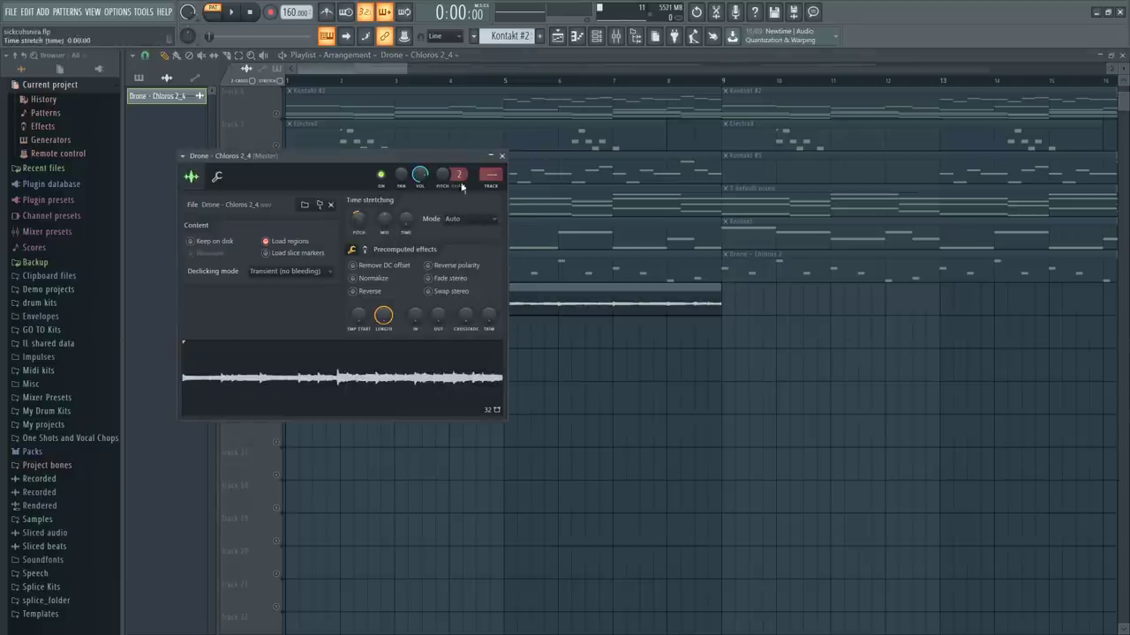
pyautogui.click(503, 155)
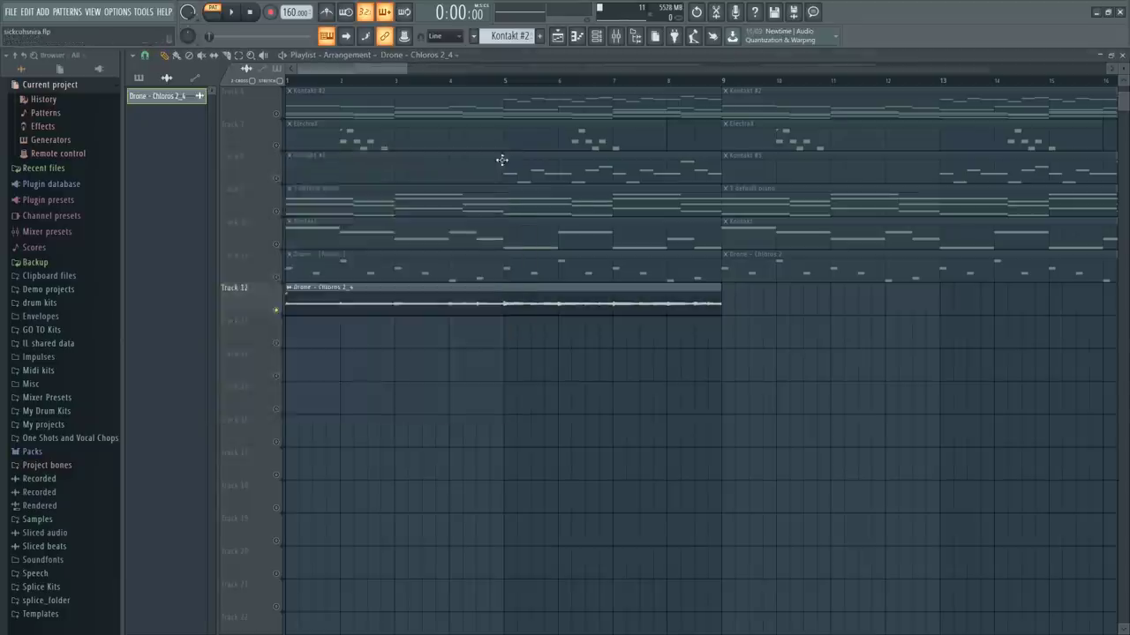
# Step: Slice the drone clip at bars 2, 3 and 4 and move it to Track 13
pyautogui.click(343, 302)
pyautogui.click(397, 302)
pyautogui.click(450, 302)
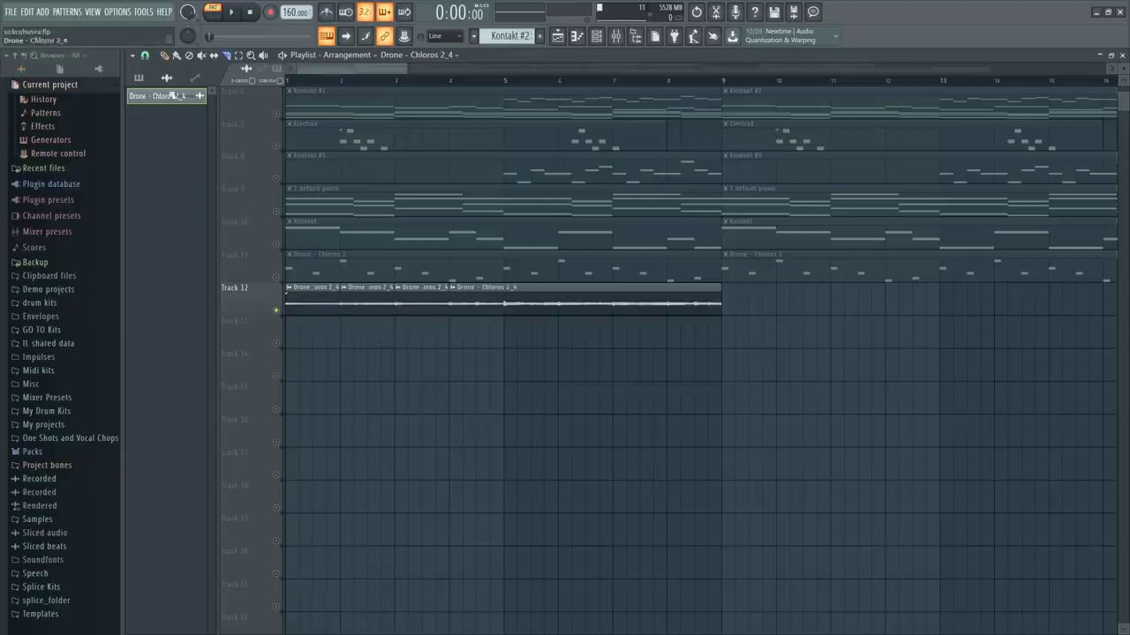
pyautogui.rightClick(422, 303)
pyautogui.moveTo(278, 347); pyautogui.dragTo(474, 335)
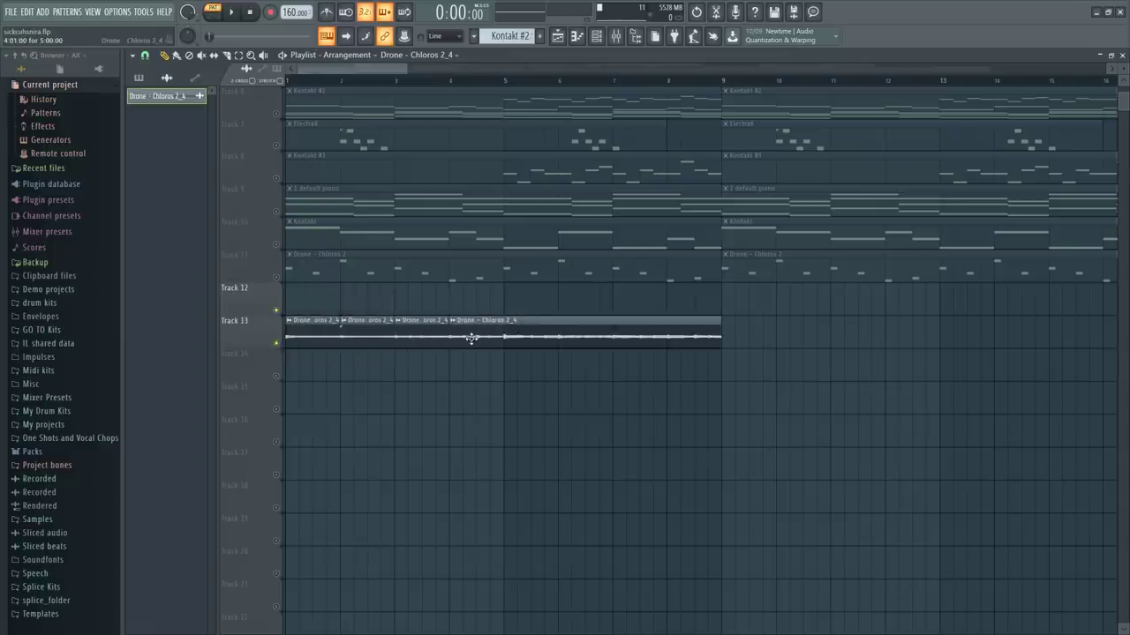
# Step: Reverse the Drone - Chloros 2_4 sample in its clip settings
pyautogui.doubleClick(482, 332)
pyautogui.click(355, 291)
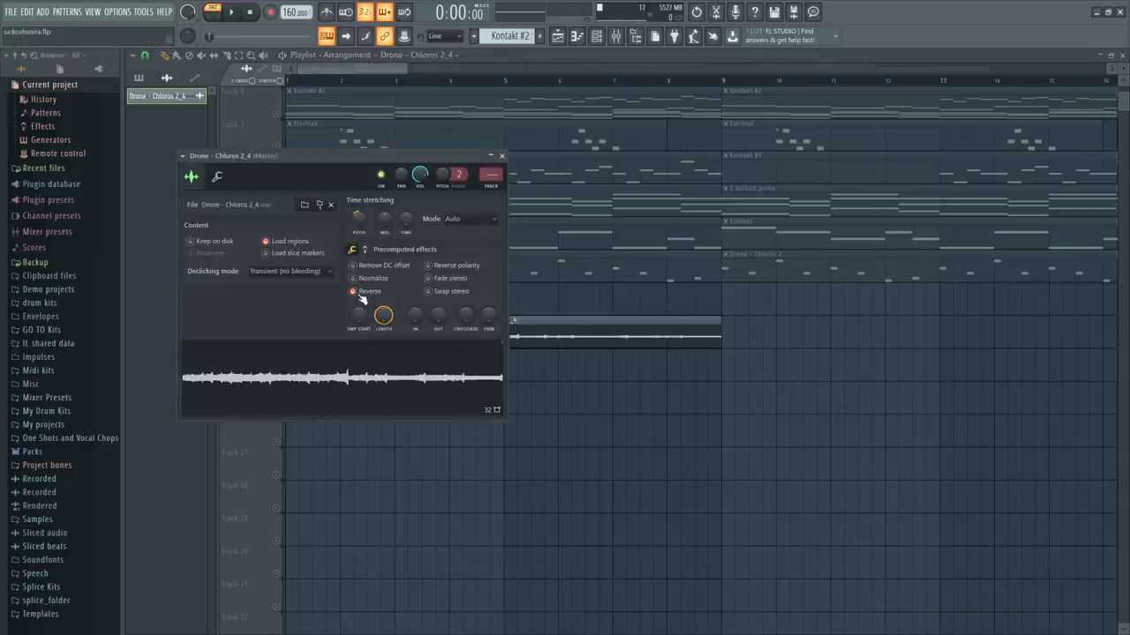
pyautogui.click(502, 156)
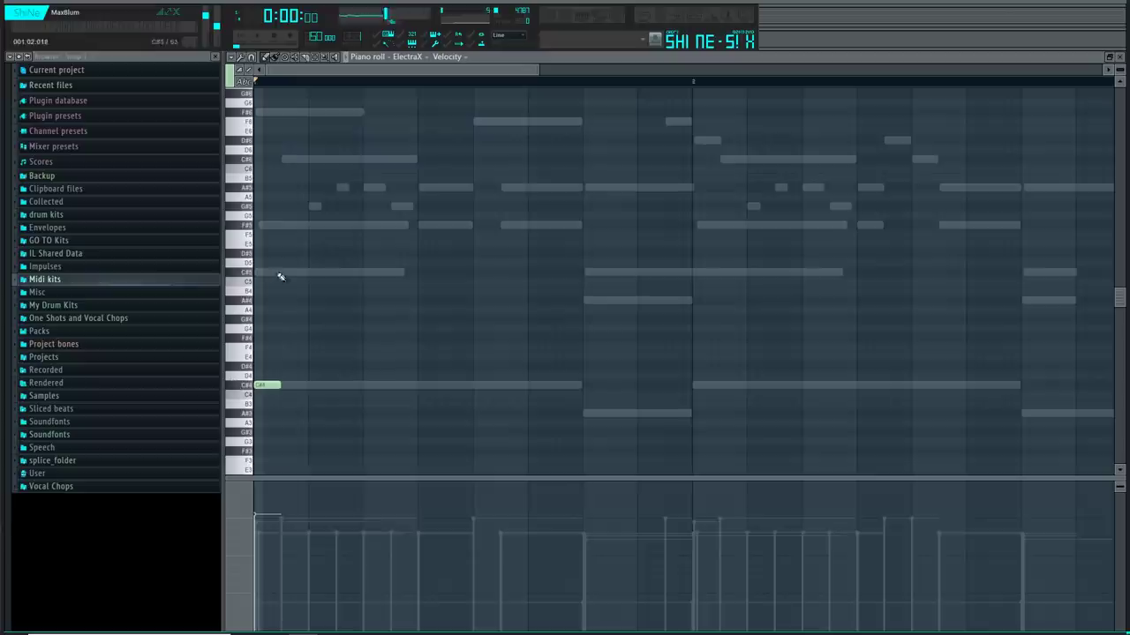
# Step: Build the bar-1 chord from C#5, F#5 and A#5 and lengthen it
pyautogui.click(267, 281)
pyautogui.click(267, 215)
pyautogui.click(273, 166)
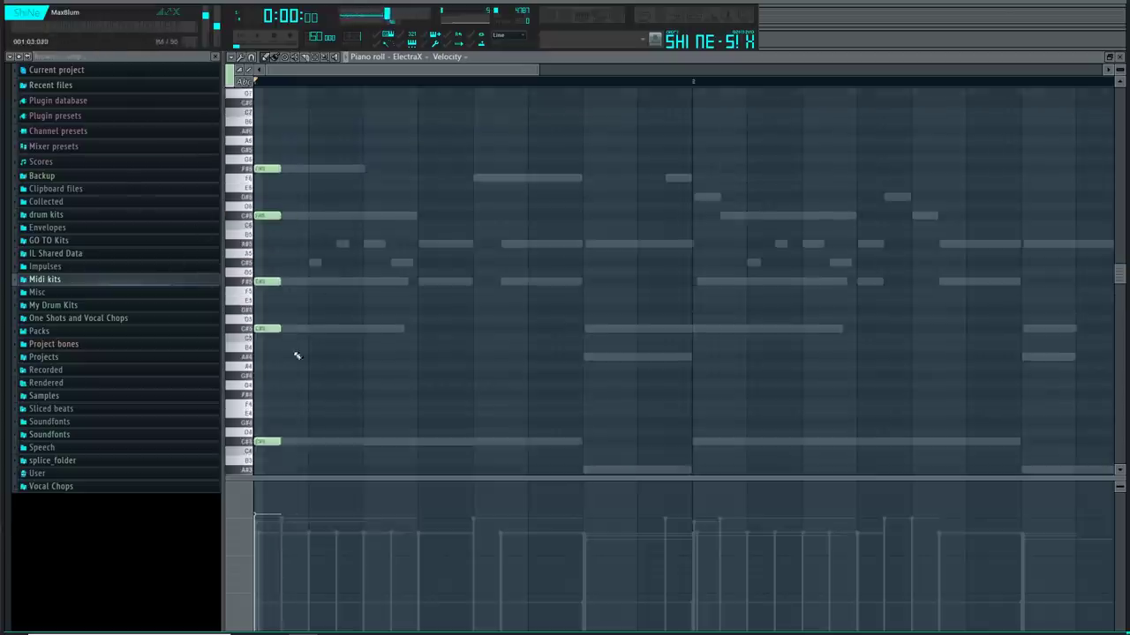
pyautogui.click(264, 441)
pyautogui.scroll(3, 262, 423)
pyautogui.click(269, 236)
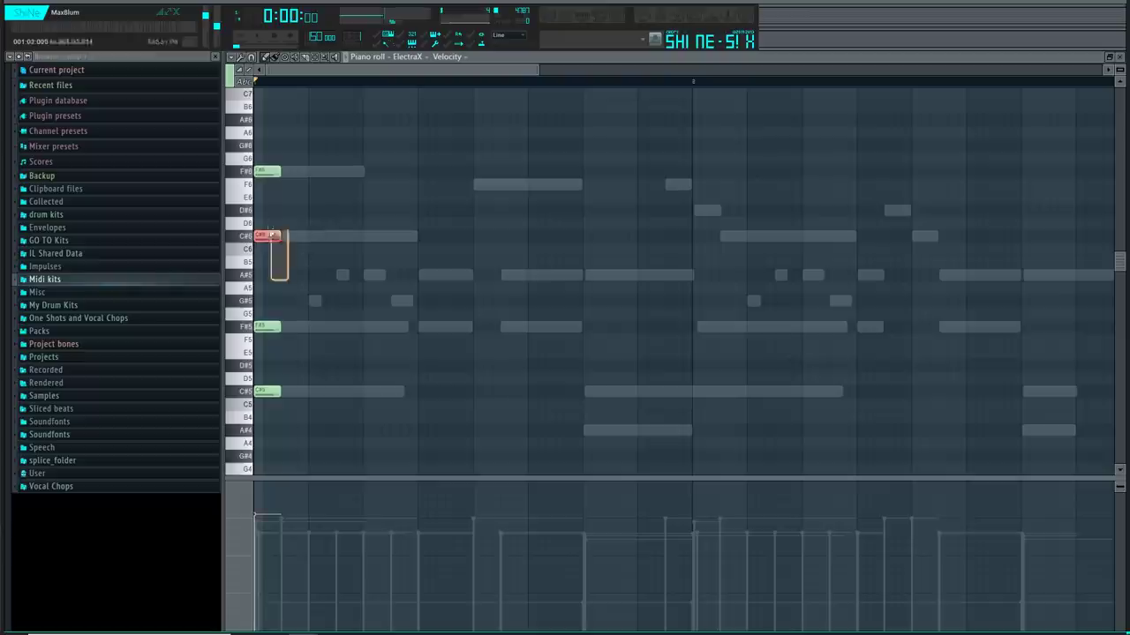
pyautogui.click(267, 275)
pyautogui.rightClick(265, 236)
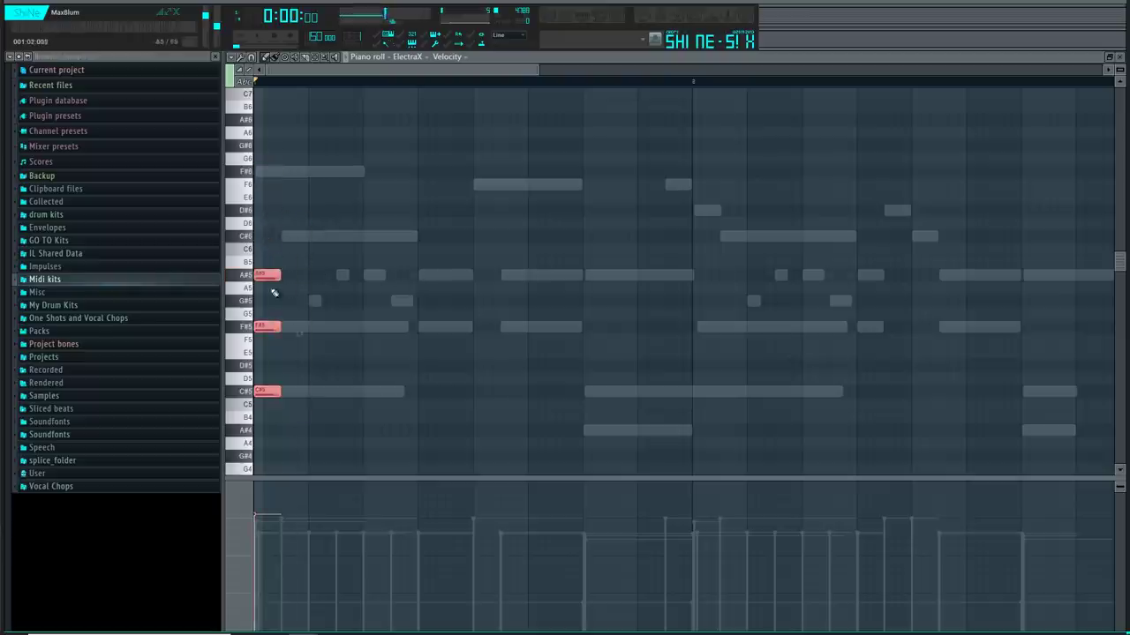
pyautogui.moveTo(279, 276); pyautogui.dragTo(468, 277)
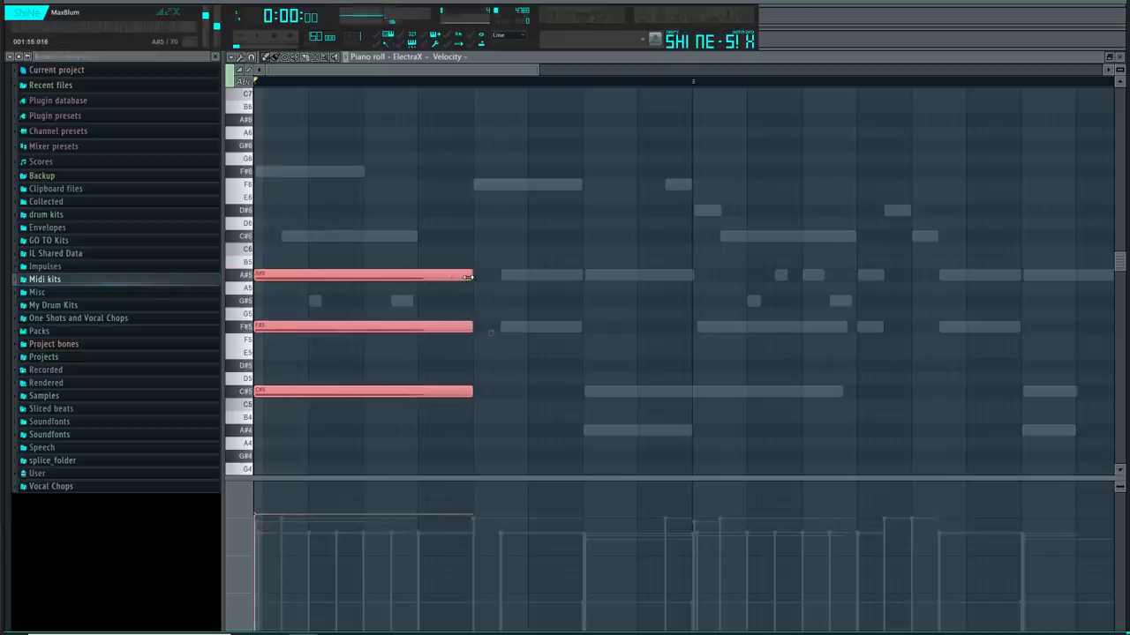
# Step: Duplicate the chord with Ctrl+B, add an A#4 under the copy, and adjust its C#5
pyautogui.hotkey('ctrl', 'b')
pyautogui.hotkey('ctrl', 'd')
pyautogui.moveTo(691, 392); pyautogui.dragTo(586, 392)
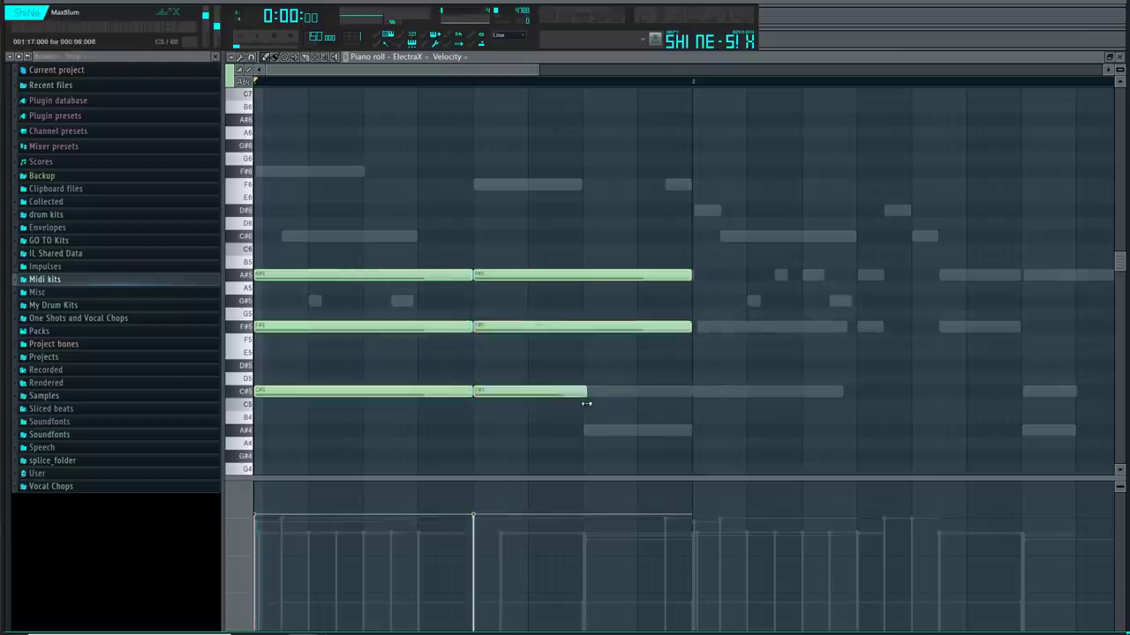
pyautogui.click(584, 430)
pyautogui.click(588, 392)
# Step: Add F#6, F6 and C#6 top notes, plus C#5, F#5 and C#6 at bar 2
pyautogui.click(459, 171)
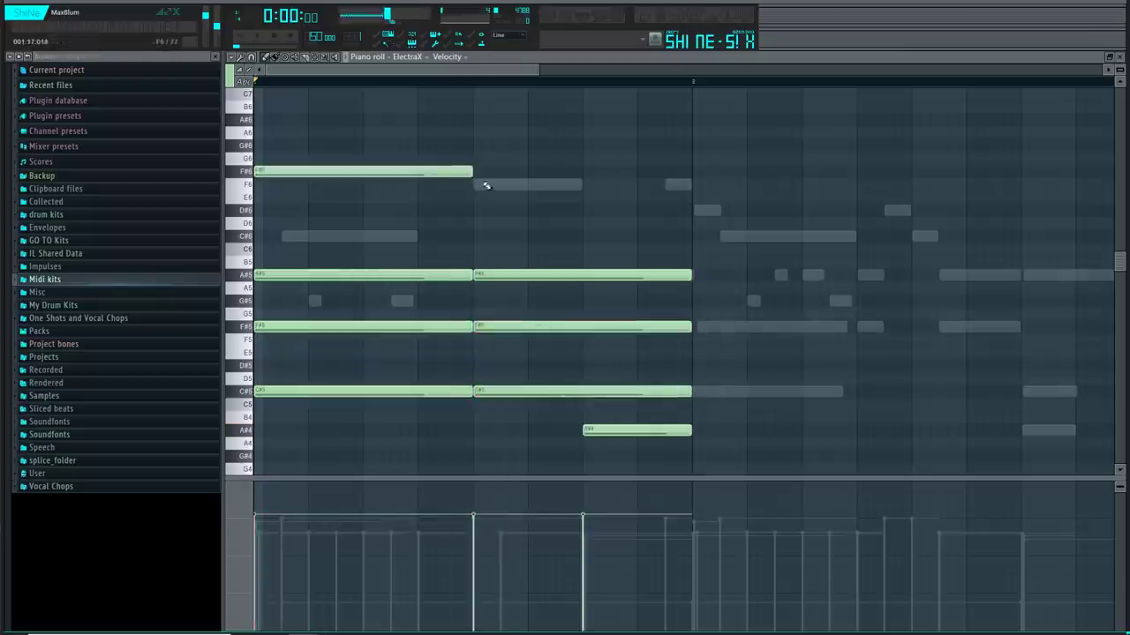
pyautogui.click(485, 185)
pyautogui.click(284, 236)
pyautogui.scroll(-1, 517, 273)
pyautogui.scroll(-1, 530, 326)
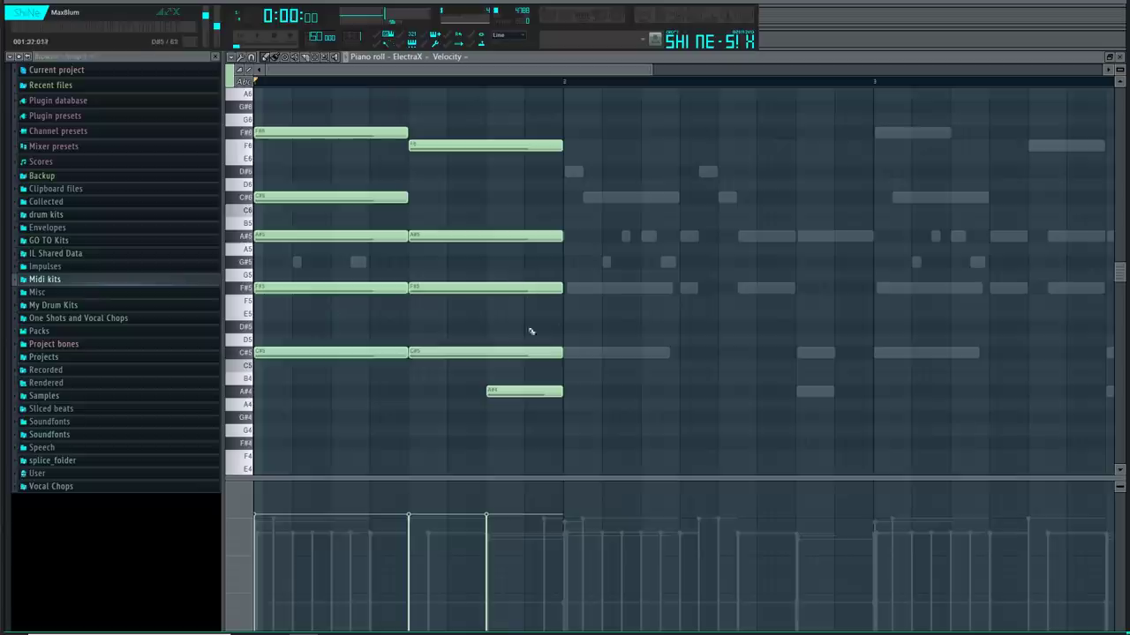
pyautogui.click(574, 352)
pyautogui.click(574, 287)
pyautogui.click(574, 197)
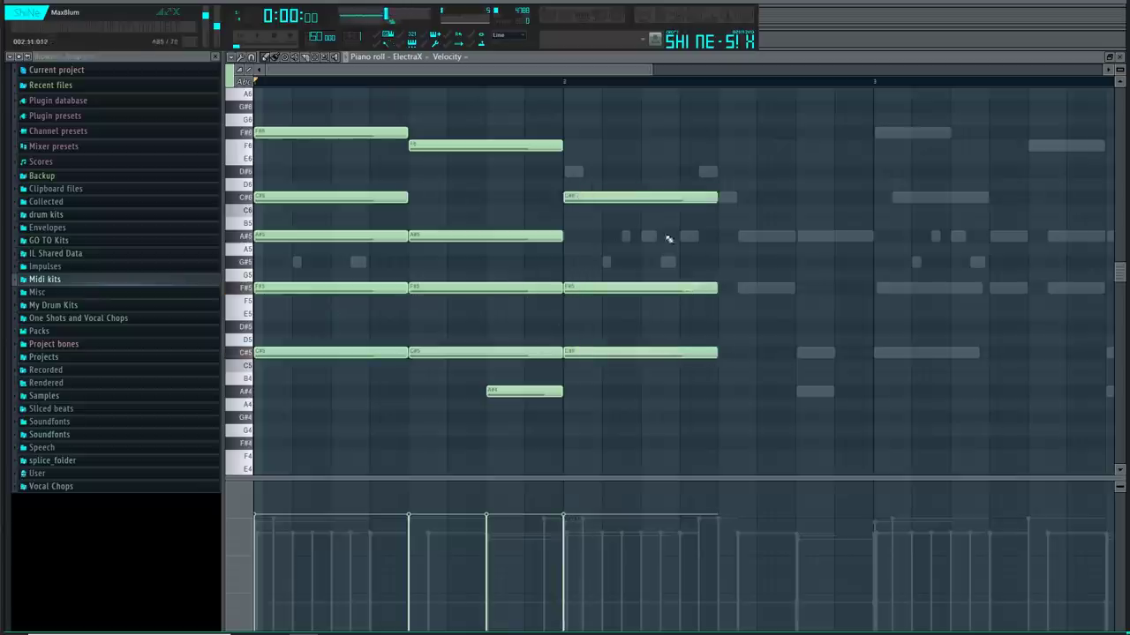
# Step: Write the next chord (C#6, A#5, F#5, C#5) and an A#4 ending at bar 3
pyautogui.click(726, 196)
pyautogui.click(725, 235)
pyautogui.click(725, 287)
pyautogui.click(724, 352)
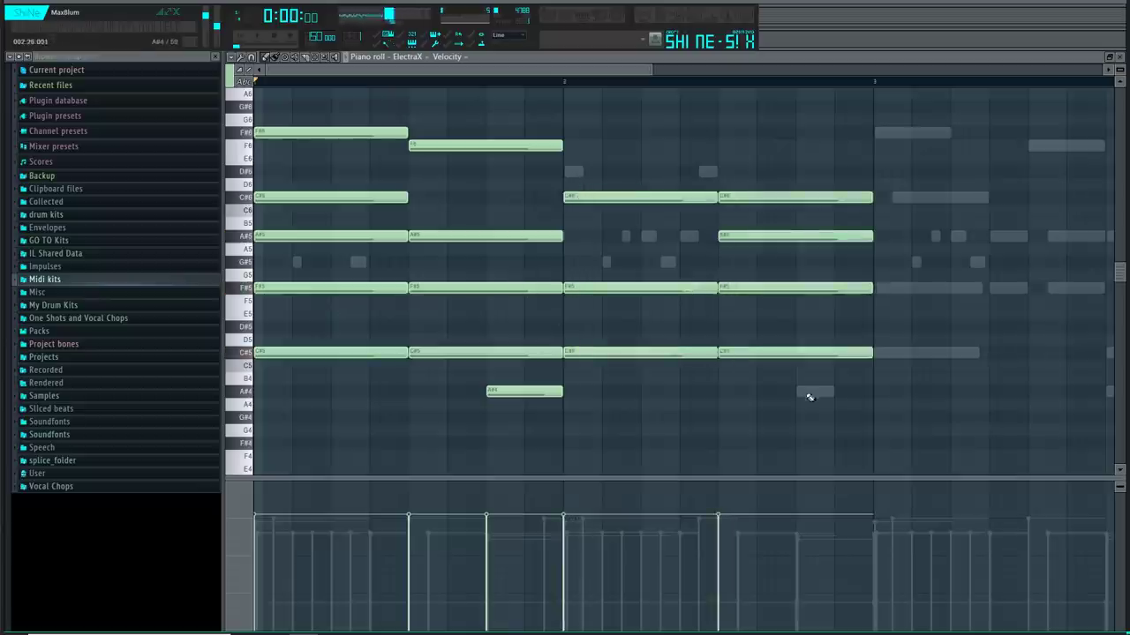
pyautogui.click(809, 397)
pyautogui.moveTo(948, 392); pyautogui.dragTo(872, 392)
# Step: Box-select the written chords and duplicate the progression to the right with Ctrl+B
pyautogui.scroll(-1, 873, 391)
pyautogui.moveTo(828, 422); pyautogui.dragTo(659, 327)
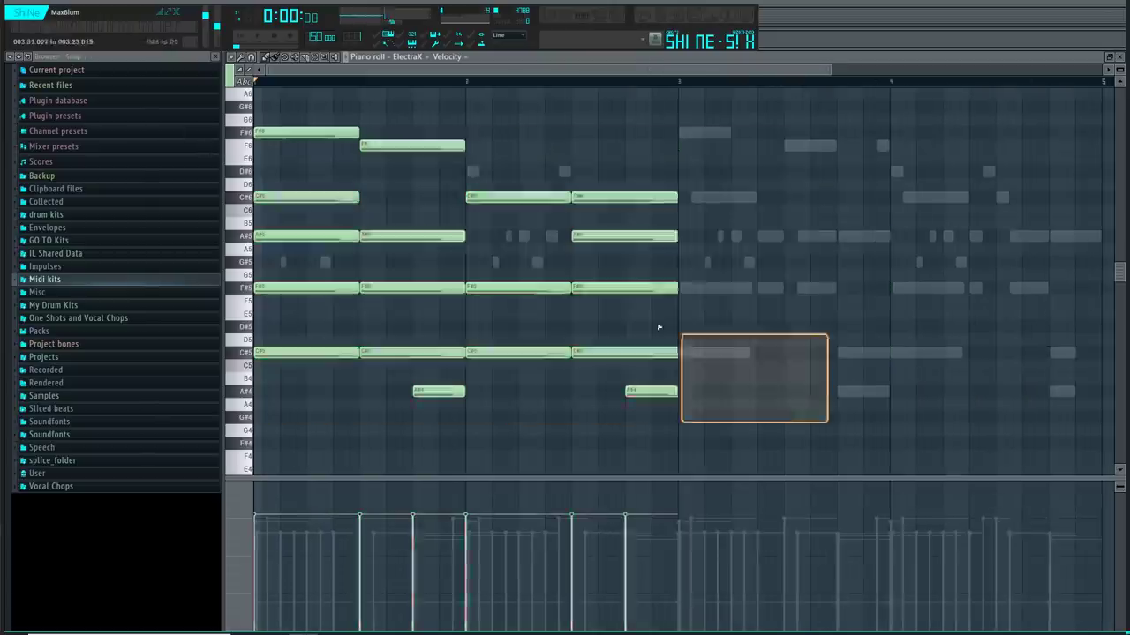
pyautogui.hotkey('ctrl', 'b')
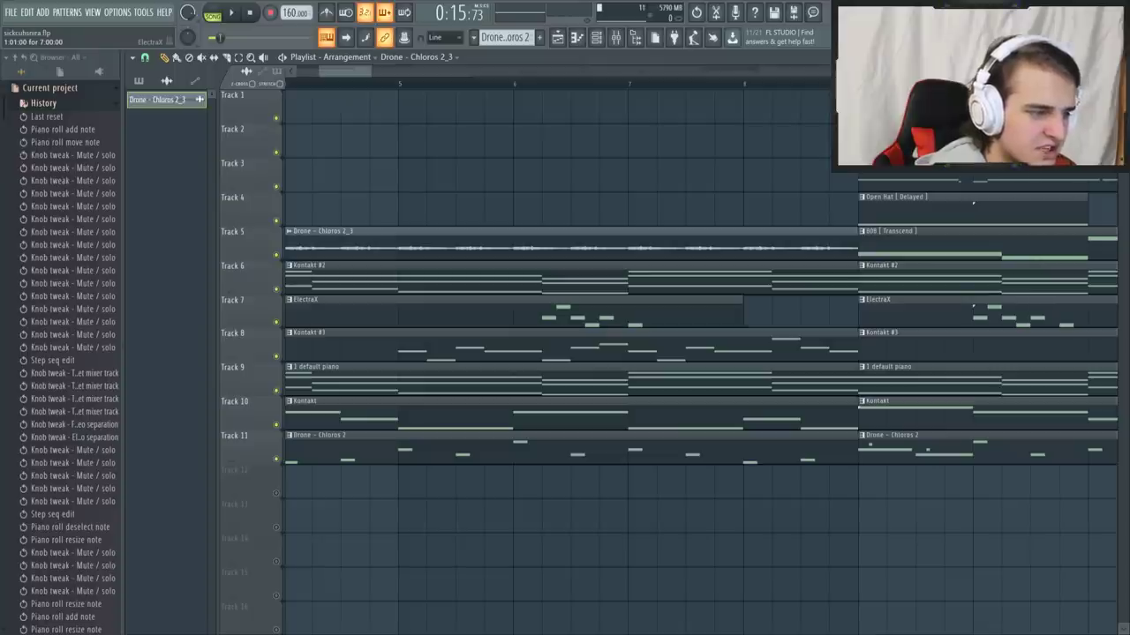
# Step: Open the [PBS] Official Trap Clp clap pattern from the Playlist in the piano roll
pyautogui.doubleClick(972, 203)
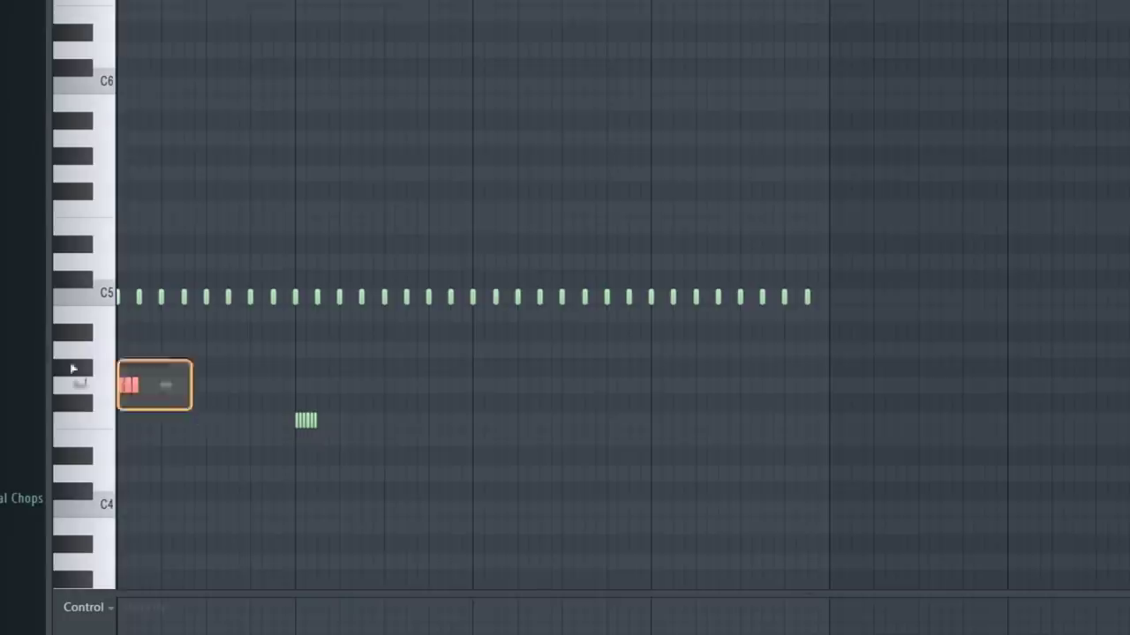
# Step: Move hi-hat roll notes onto the rows just above and below C5
pyautogui.moveTo(126, 383); pyautogui.dragTo(397, 298)
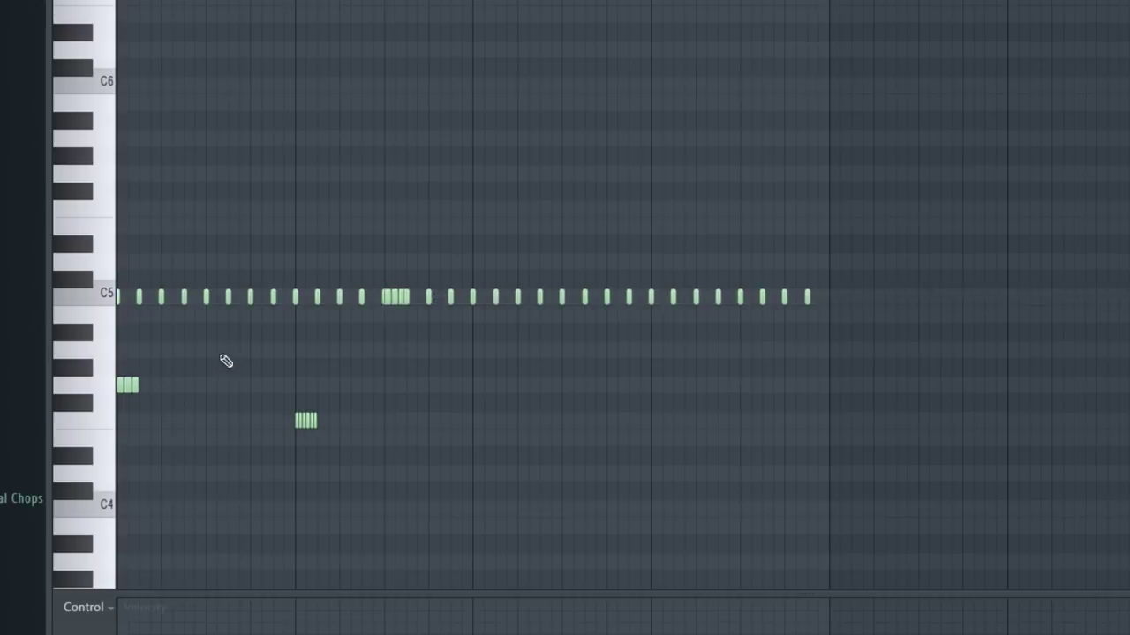
pyautogui.moveTo(128, 384); pyautogui.dragTo(119, 298)
pyautogui.moveTo(297, 419); pyautogui.dragTo(661, 334)
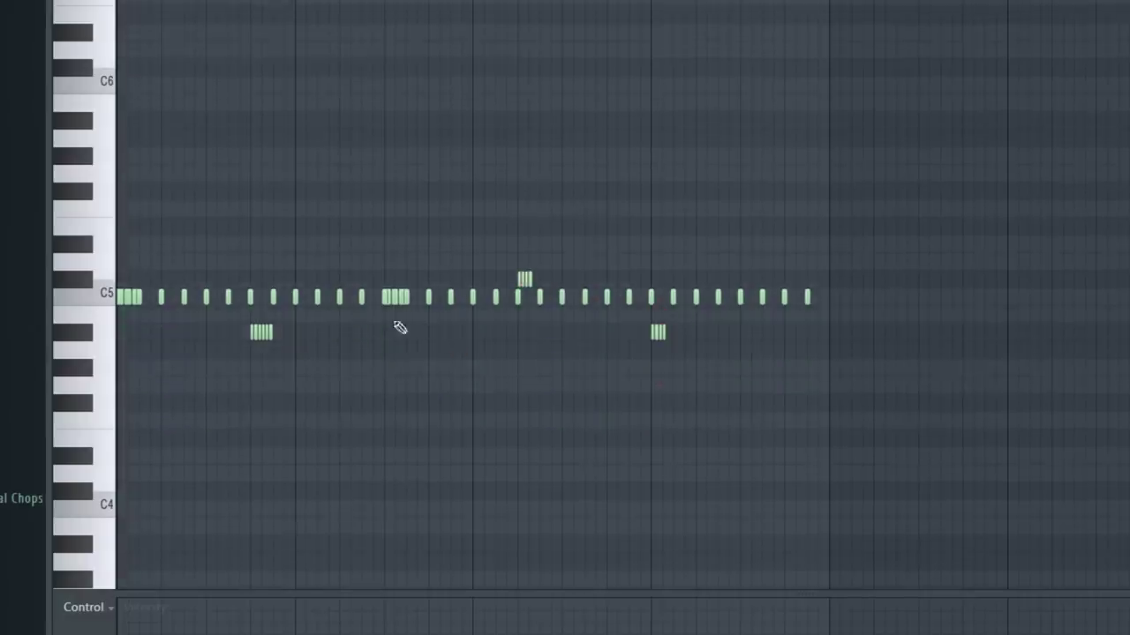
pyautogui.click(119, 300)
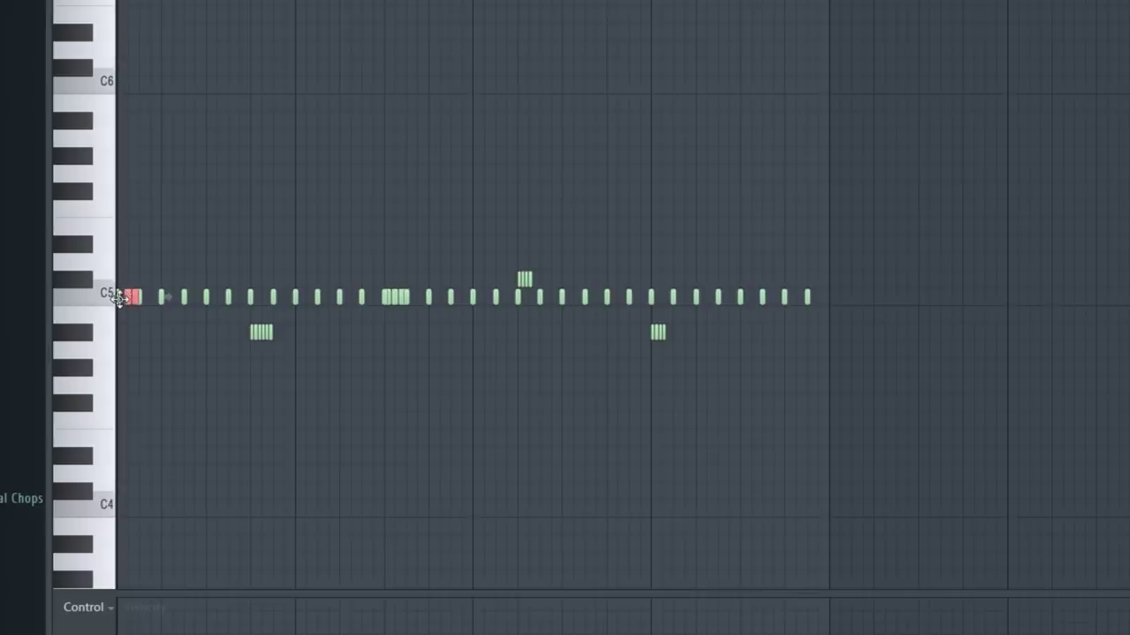
# Step: Copy the first C5 hi-hat note onto the row below C5
pyautogui.scroll(3, 156, 328)
pyautogui.click(117, 296)
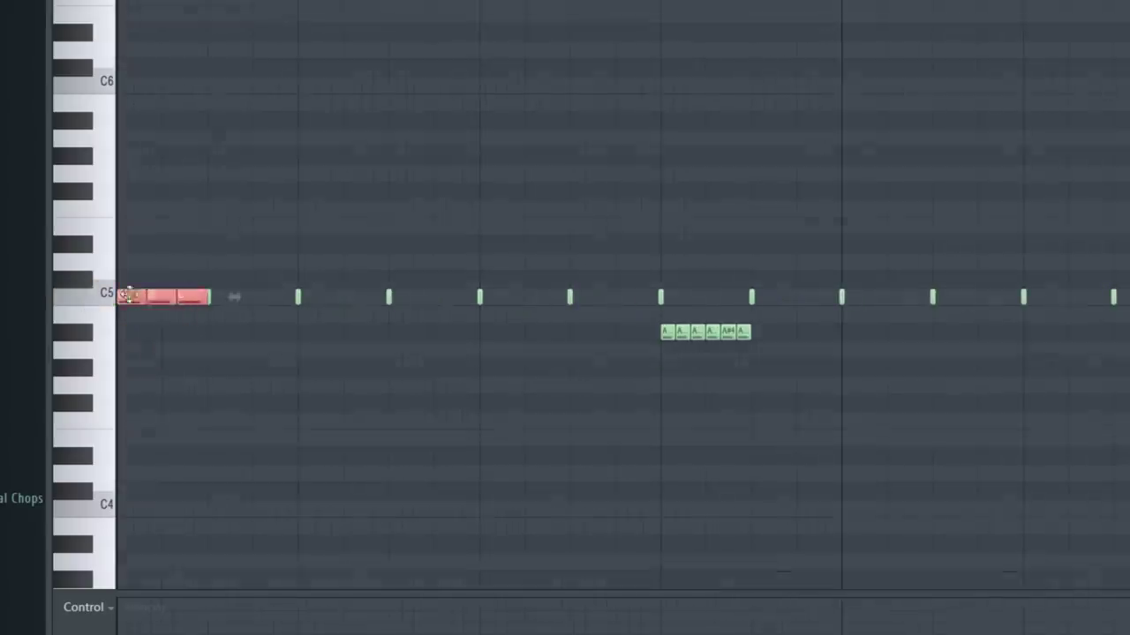
pyautogui.scroll(-3, 121, 297)
pyautogui.moveTo(137, 297); pyautogui.dragTo(723, 331)
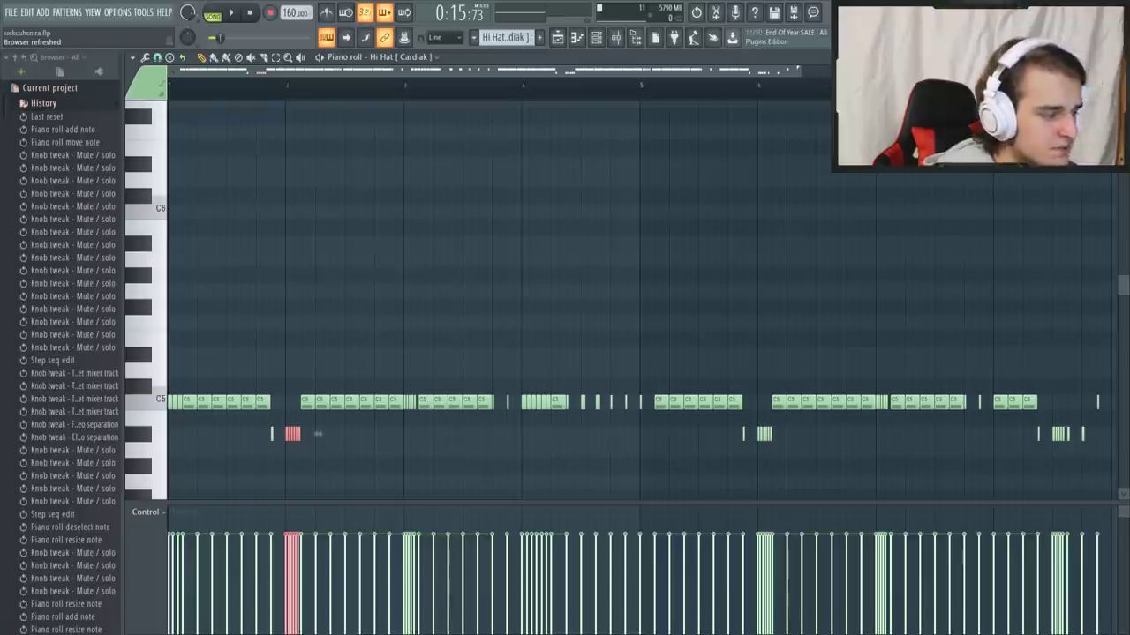